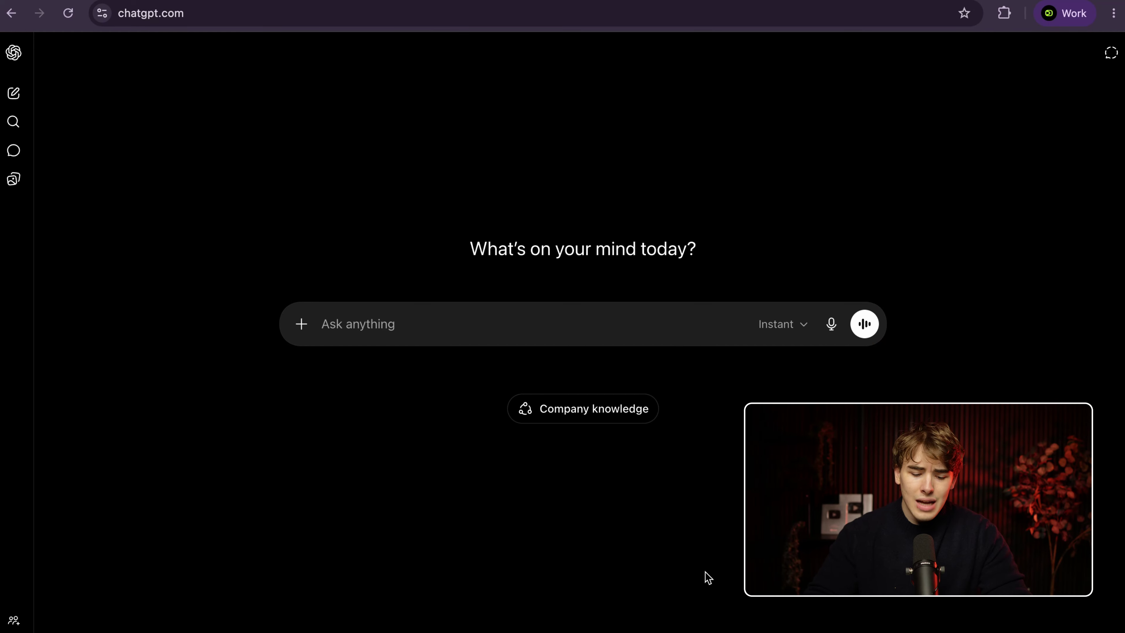
Generate a realistic 16:9 image of a good-looking, appealing 20-year-old guy with black hair, glasses and a nice black recording background.
type("create a 20 year")
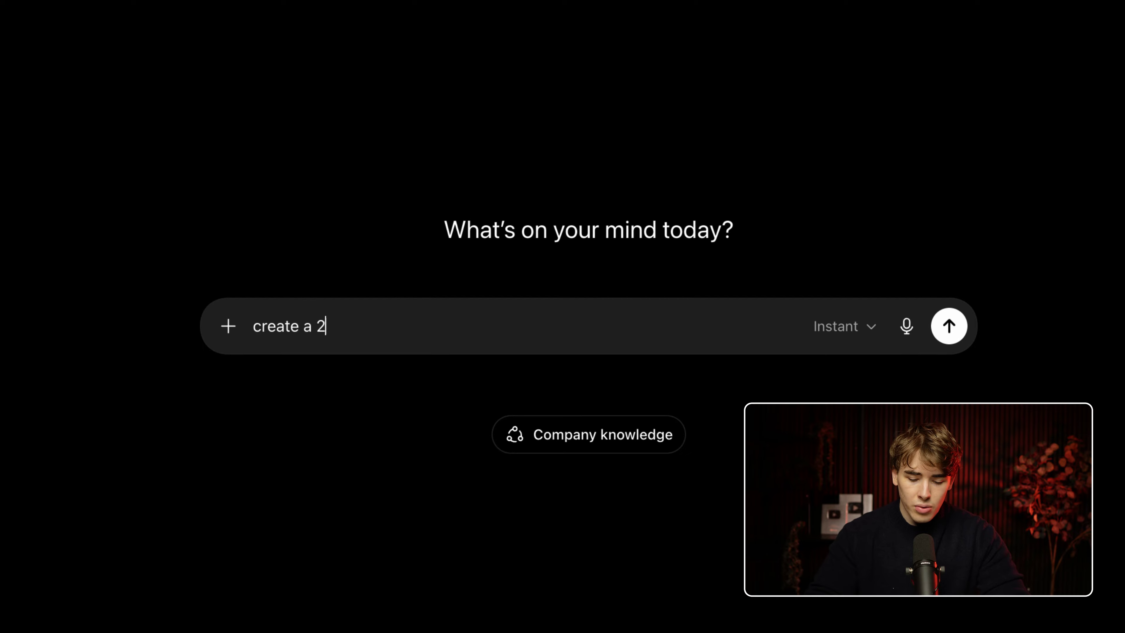
type(" old")
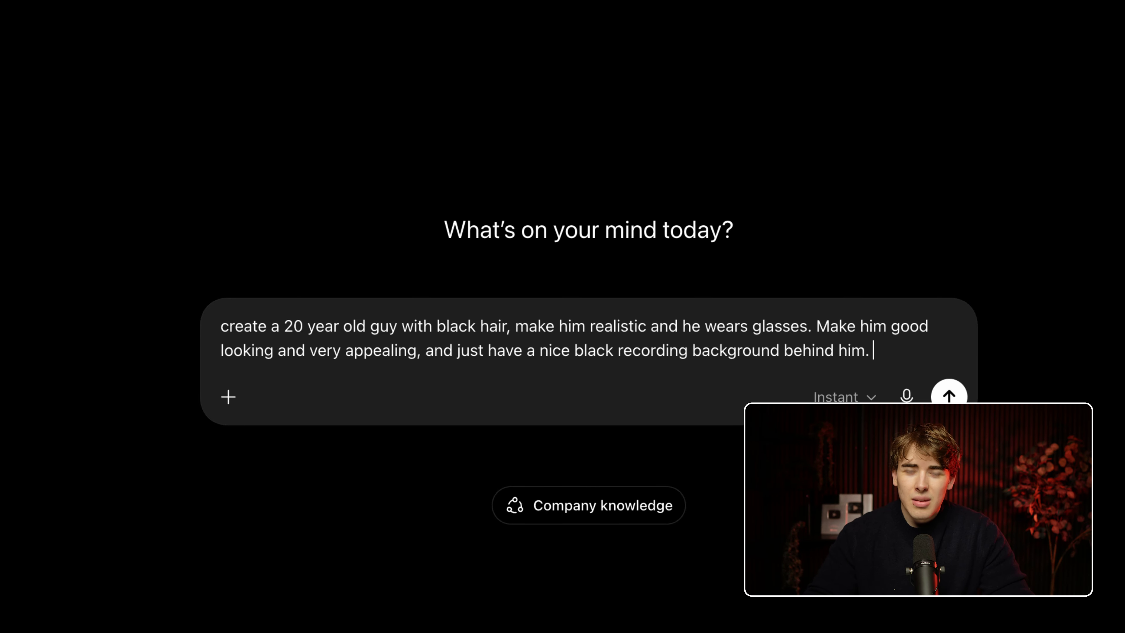
type("e a 16:9")
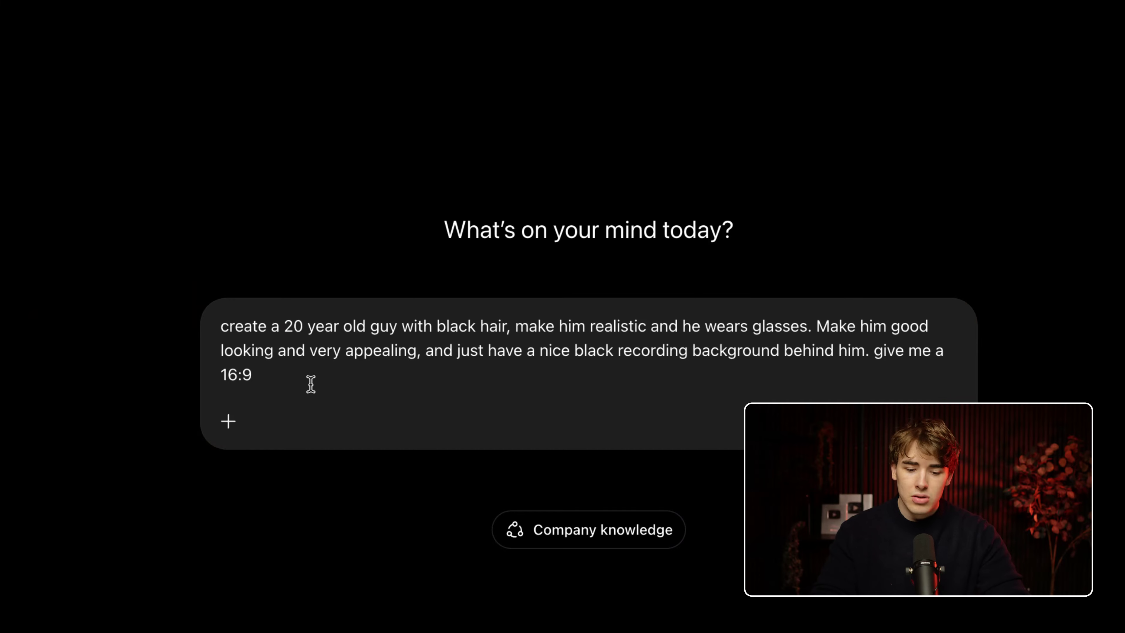
key("Return")
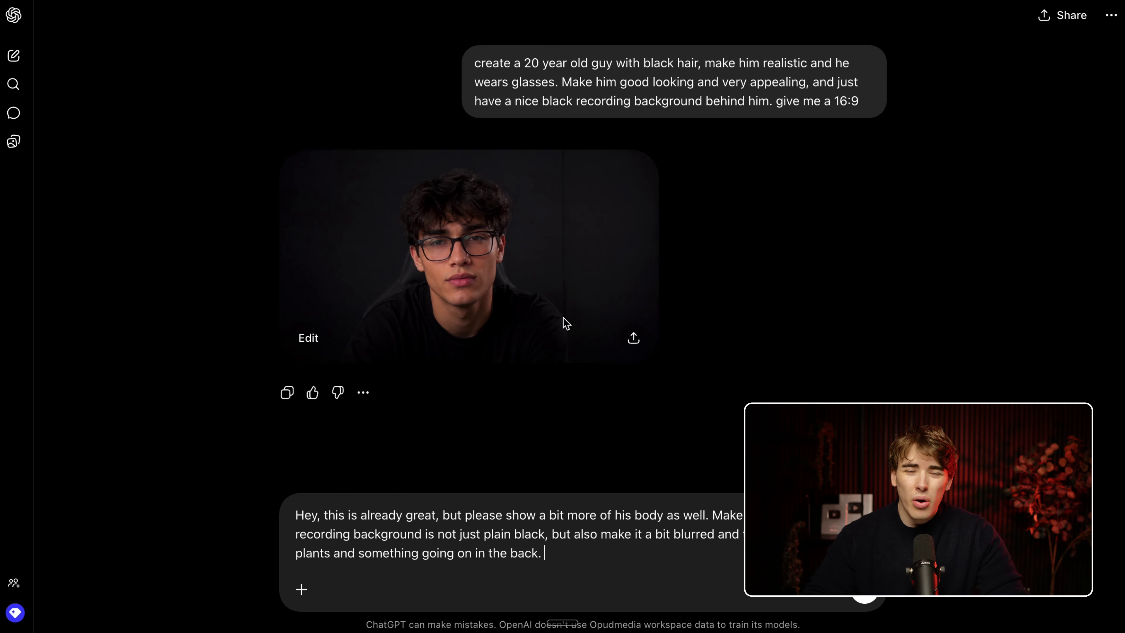
Request a version showing more of his body with a blurred background containing plants, and download the revised image.
key("Return")
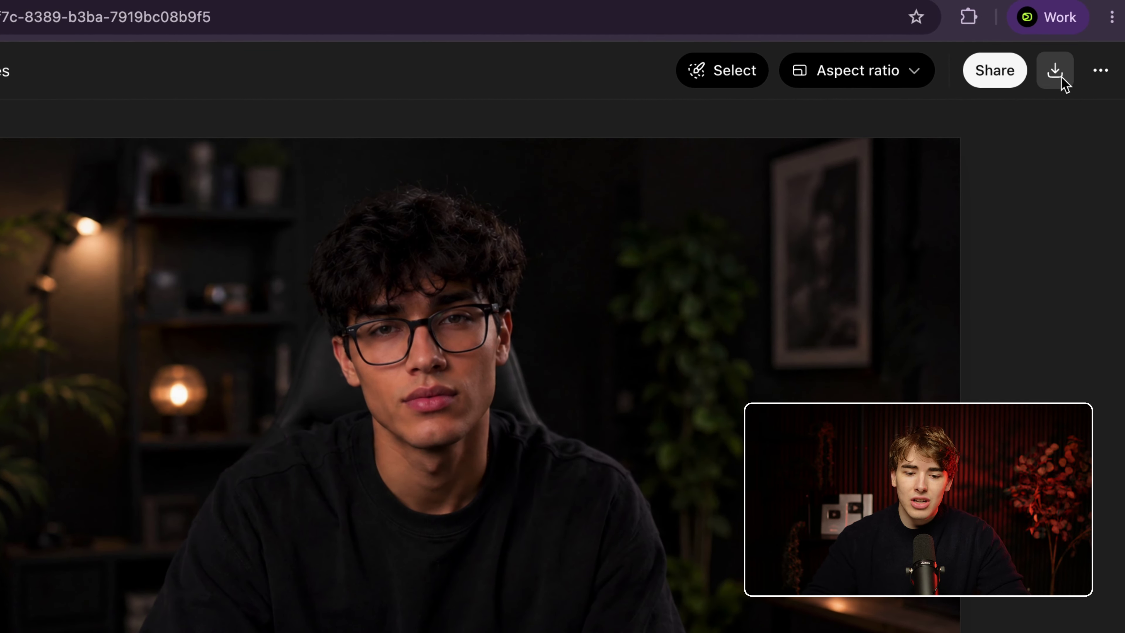
left_click(1072, 57)
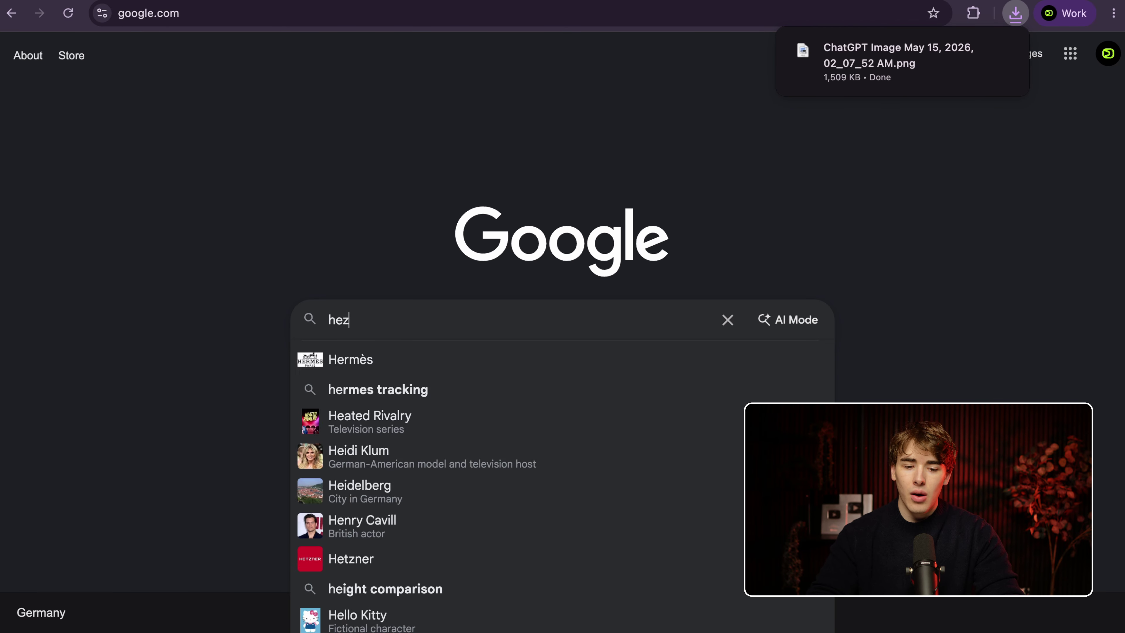
Search Google for HeyGen, open its website and get started for free.
type("ygen")
key("BackSpace")
key("BackSpace")
key("BackSpace")
key("BackSpace")
type("yegn")
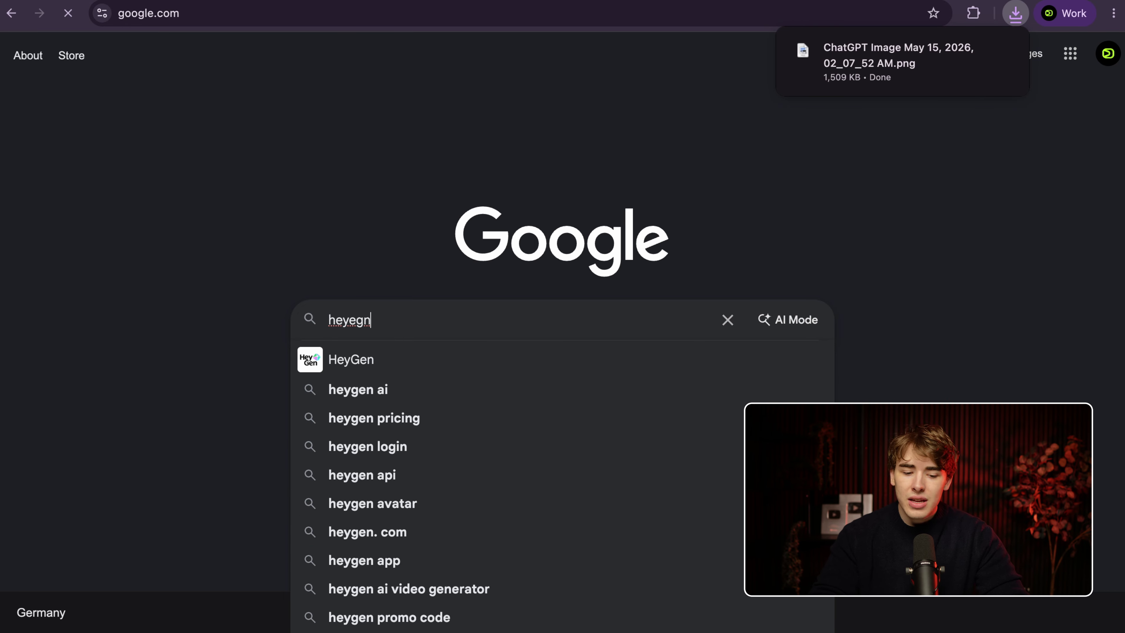
key("Return")
left_click(156, 352)
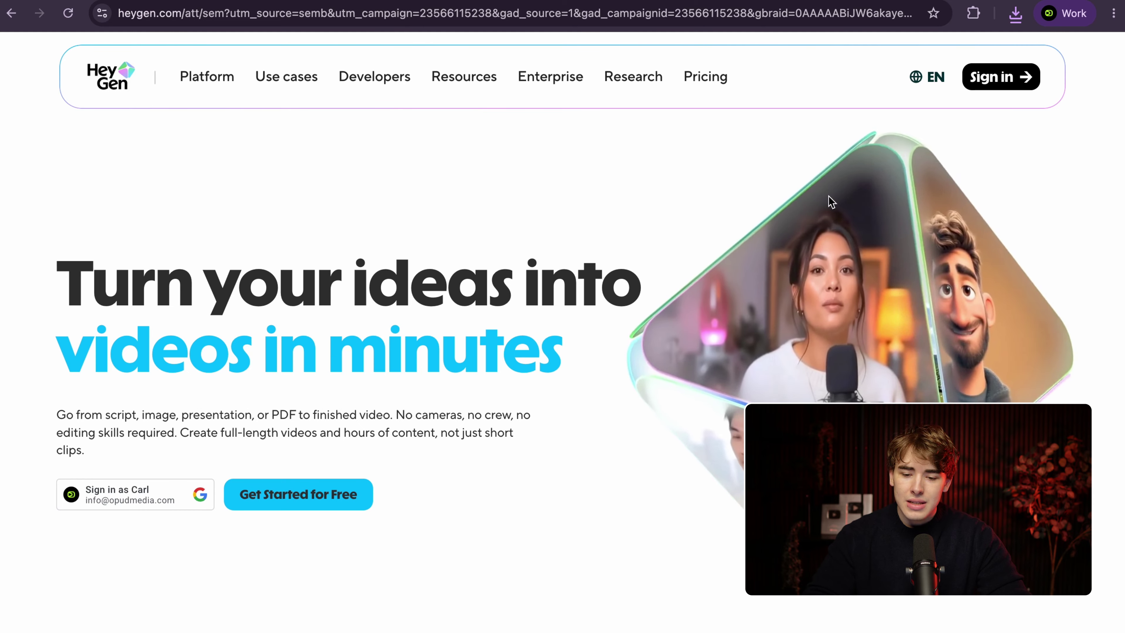
left_click(250, 493)
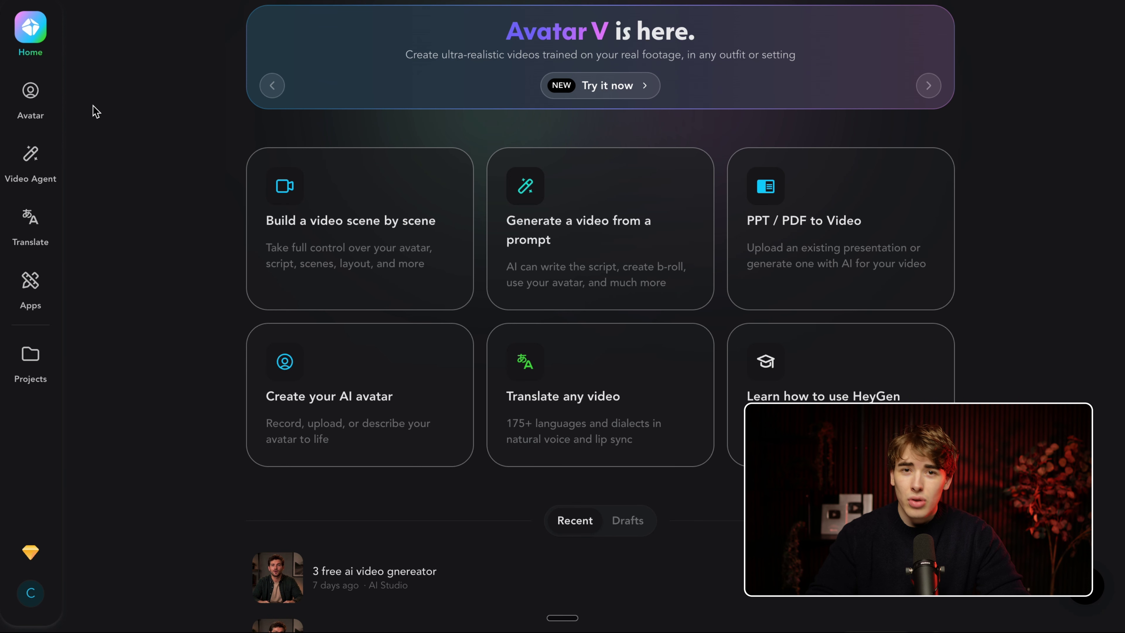
Create a new virtual character avatar from the downloaded ChatGPT portrait and accept the reviewed upload.
left_click(384, 390)
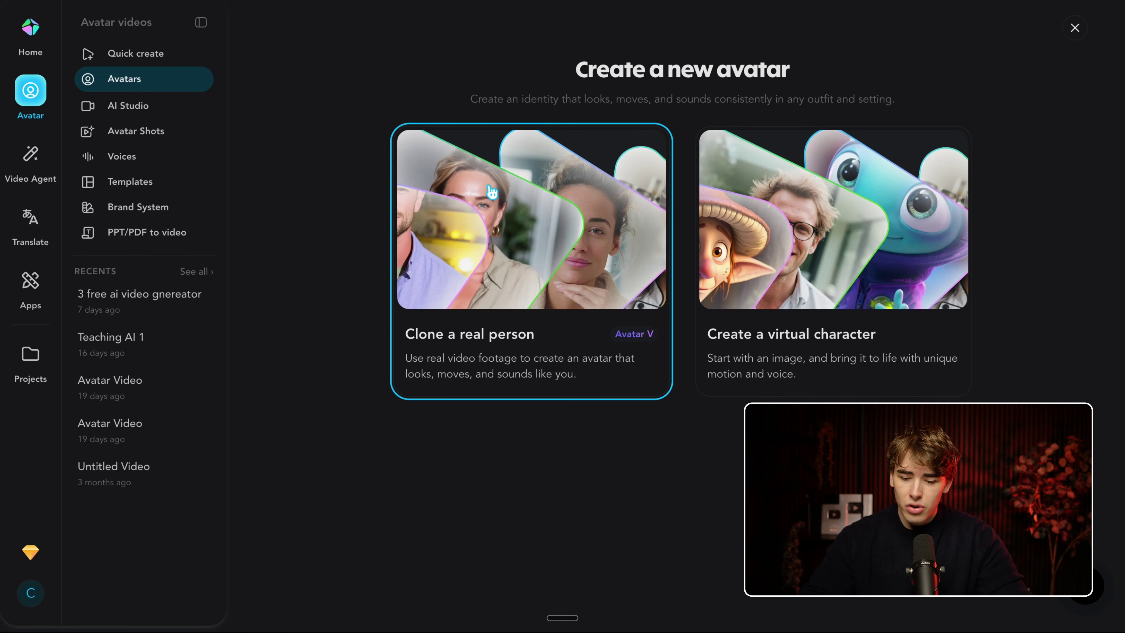
mouse_move(864, 224)
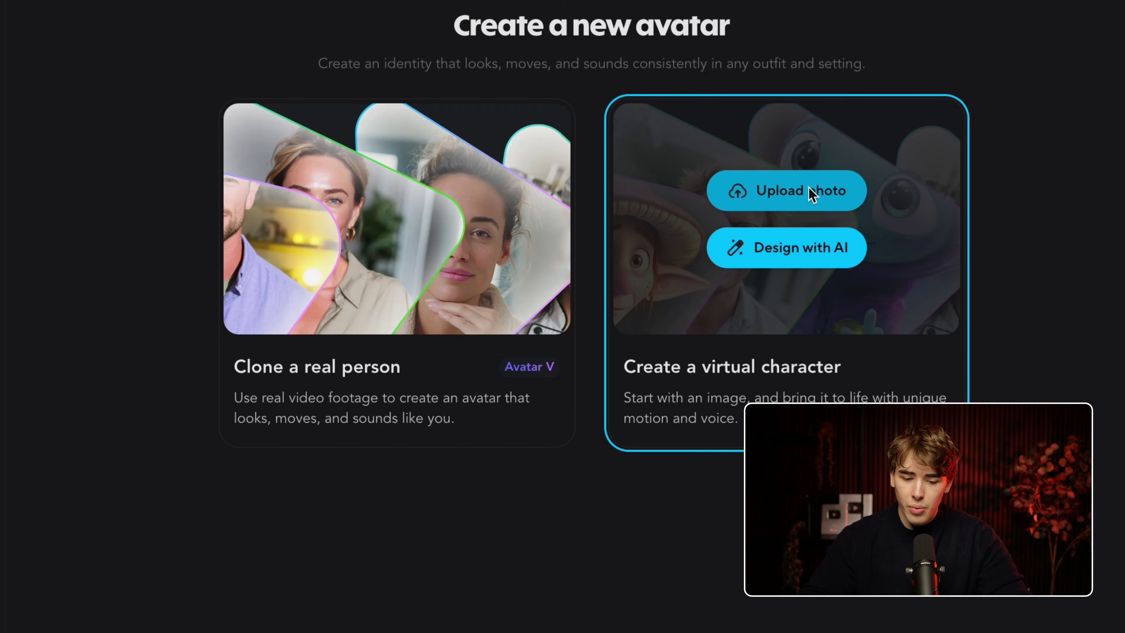
left_click(810, 191)
left_click_drag(854, 42, 559, 207)
scroll(472, 266, "down", 5)
left_click(732, 622)
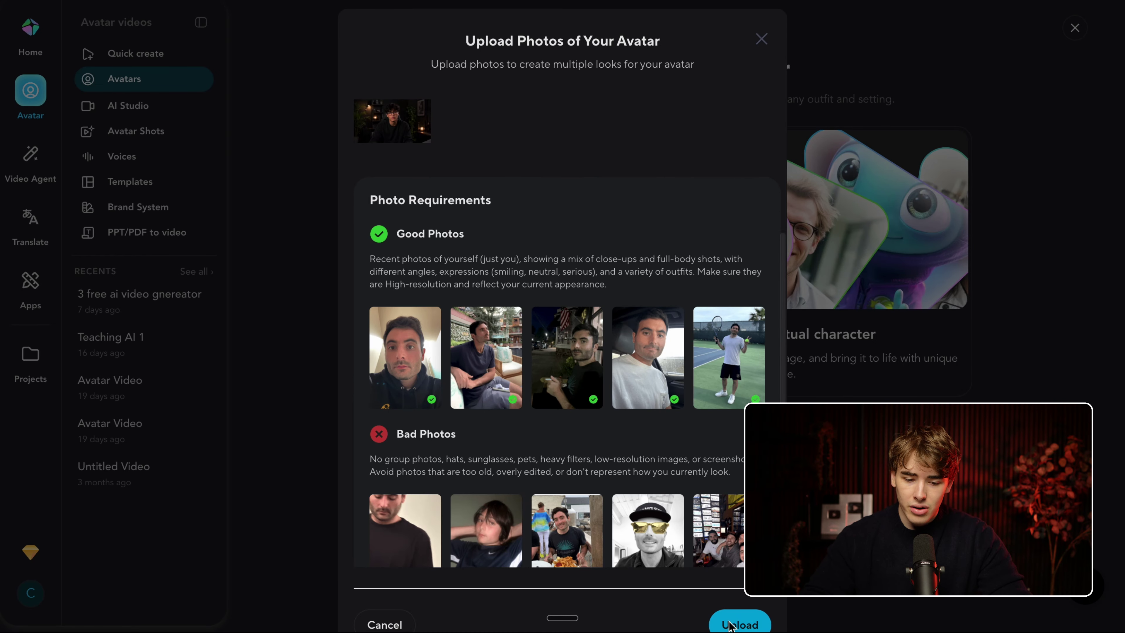
scroll(684, 381, "down", 3)
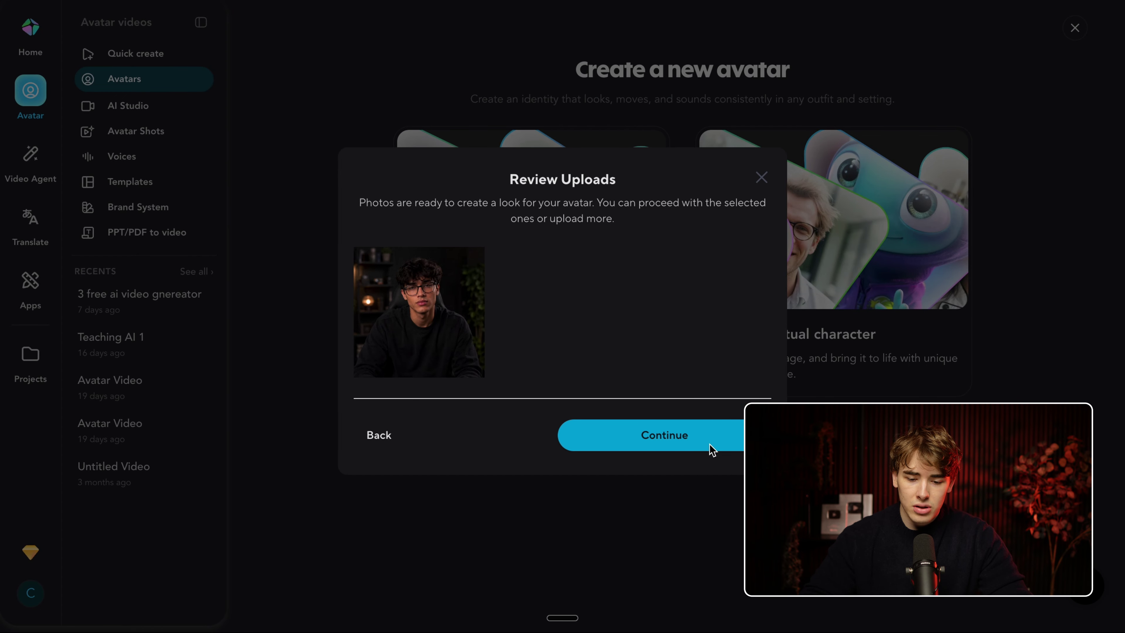
left_click(699, 436)
Fill in the avatar's name and set its age to Young Adult and its gender to Man.
left_click(477, 205)
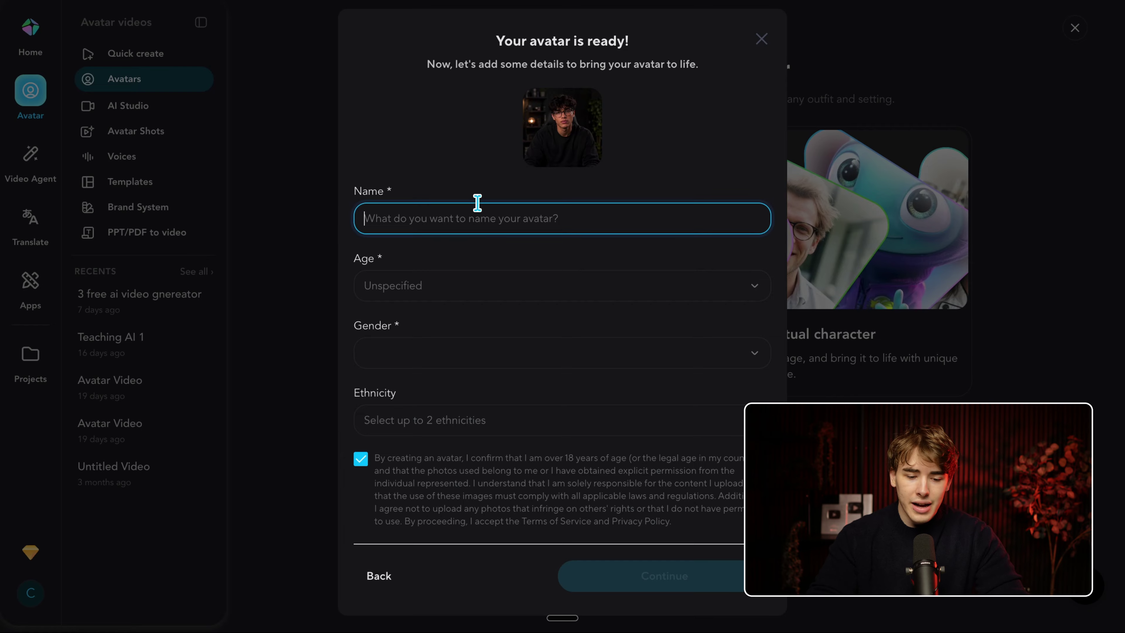
type("Jason")
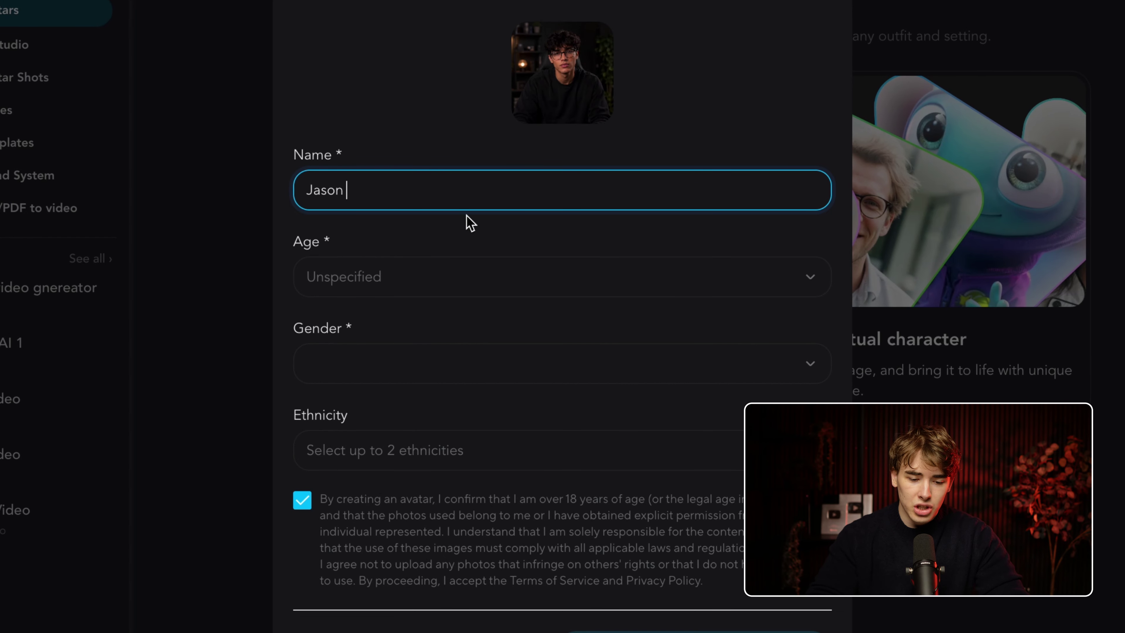
left_click(464, 262)
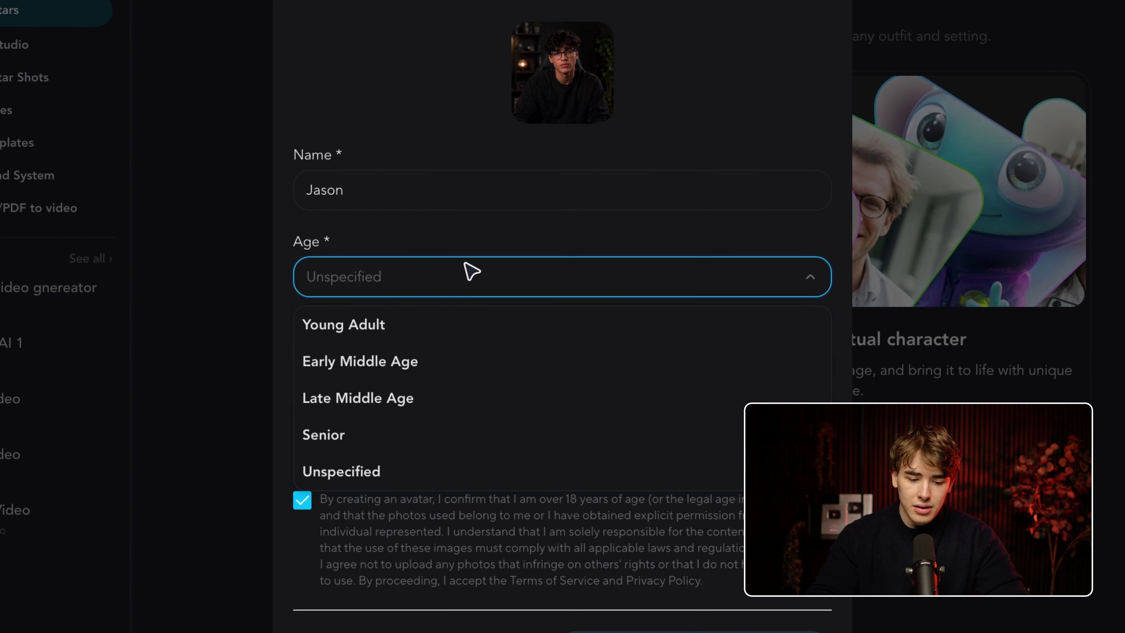
left_click(414, 333)
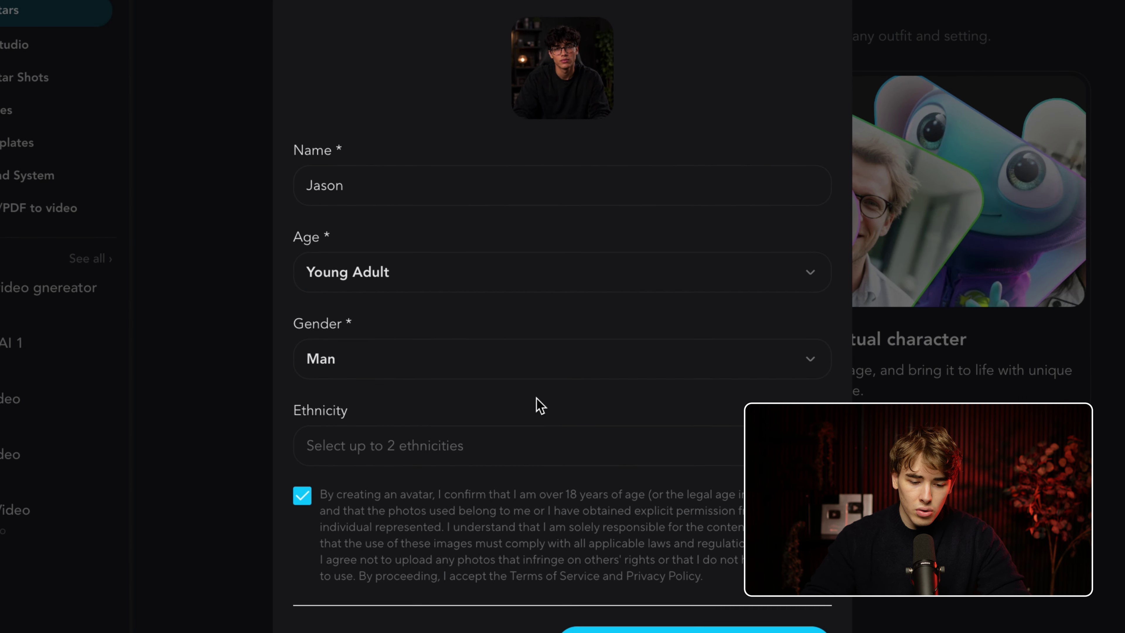
left_click(404, 439)
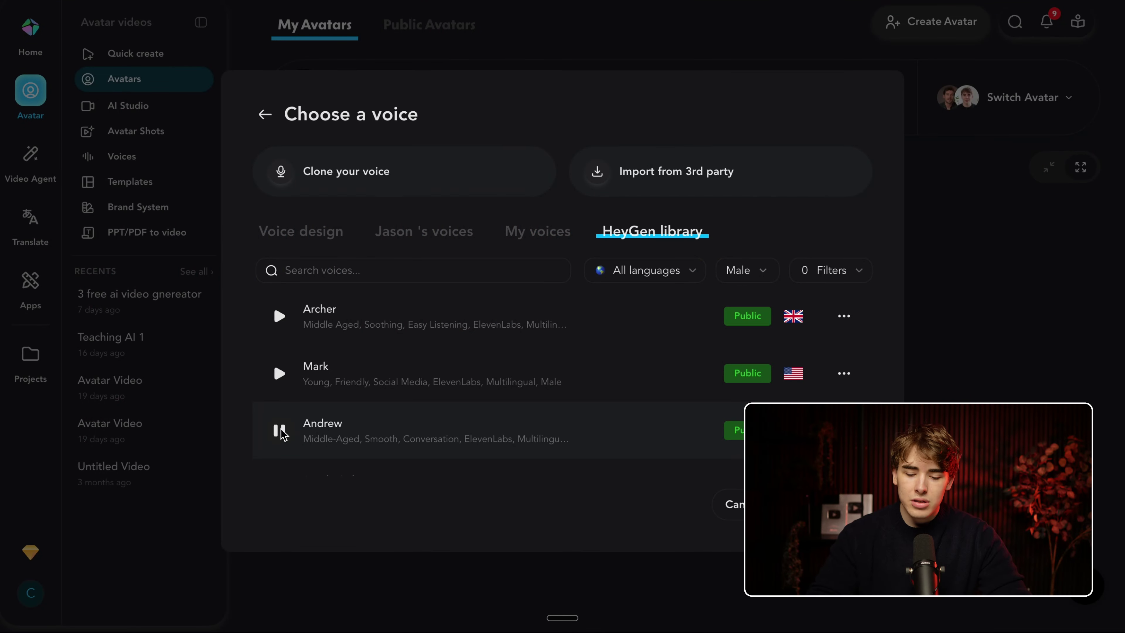
Choose the Andrew voice from the HeyGen library for the new avatar.
left_click(630, 436)
scroll(630, 436, "down", 1)
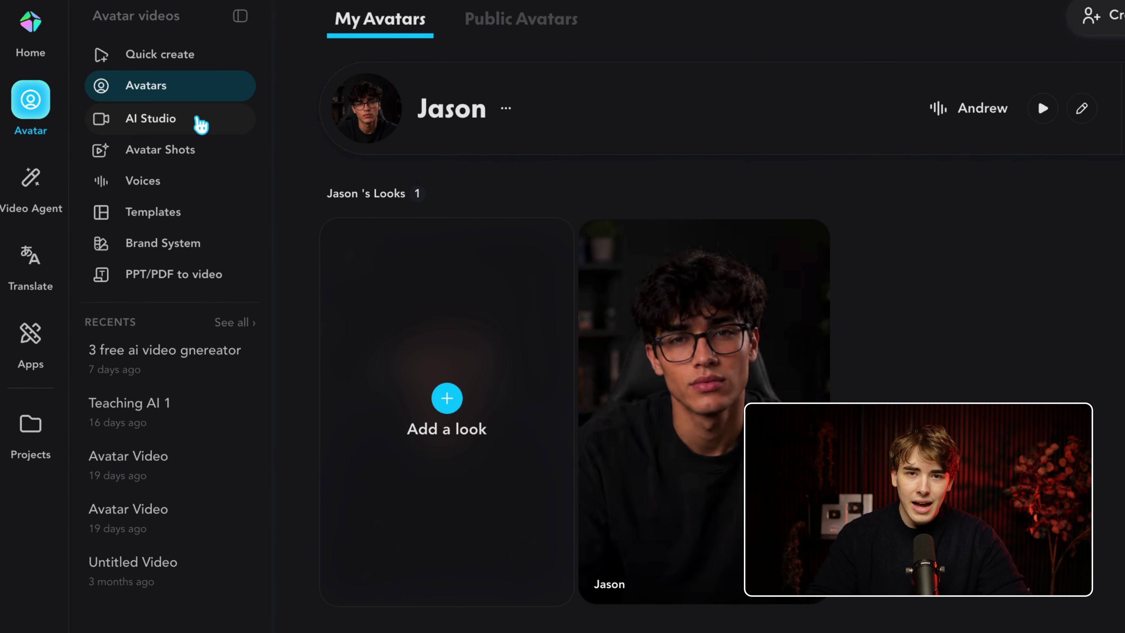
Start a video in AI Studio with the new avatar and set its motion engine to Avatar III.
left_click(200, 123)
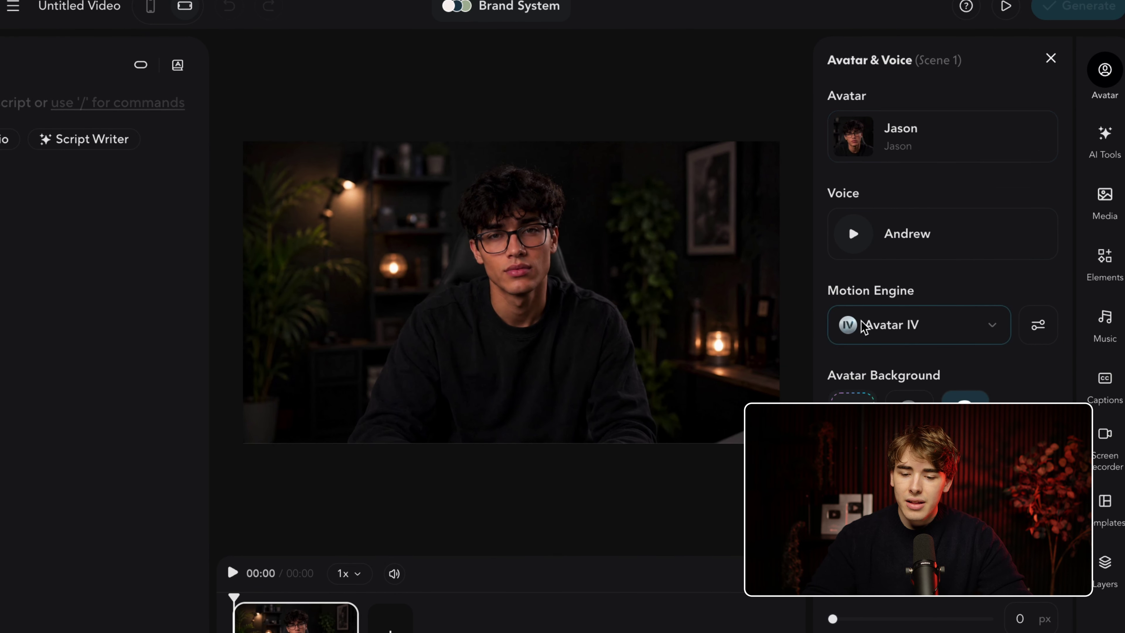
left_click(995, 138)
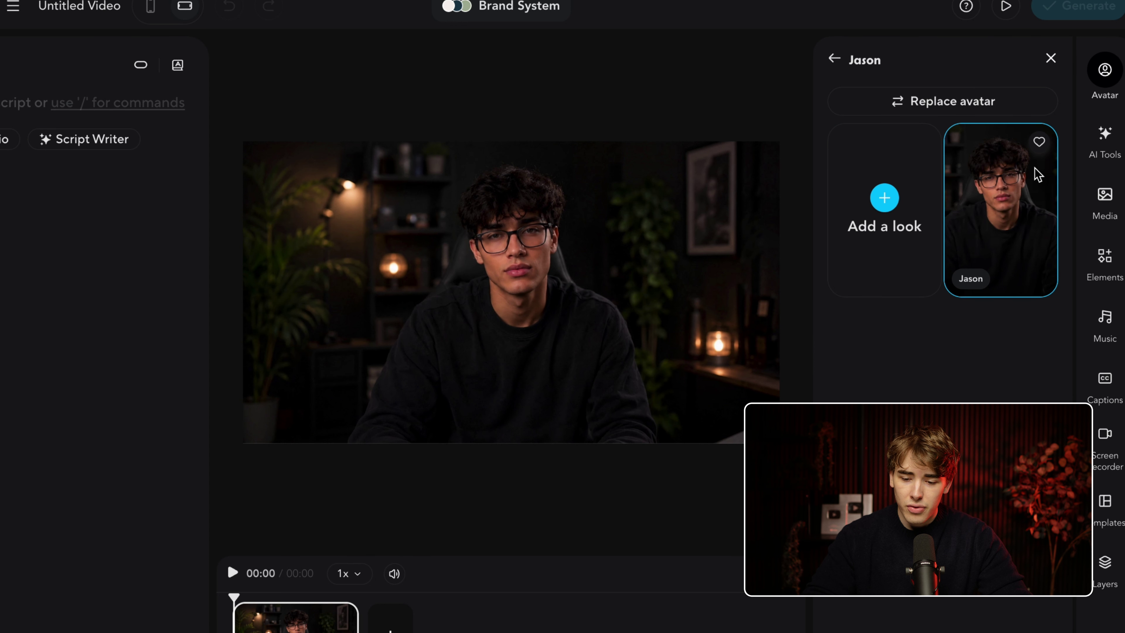
left_click(836, 59)
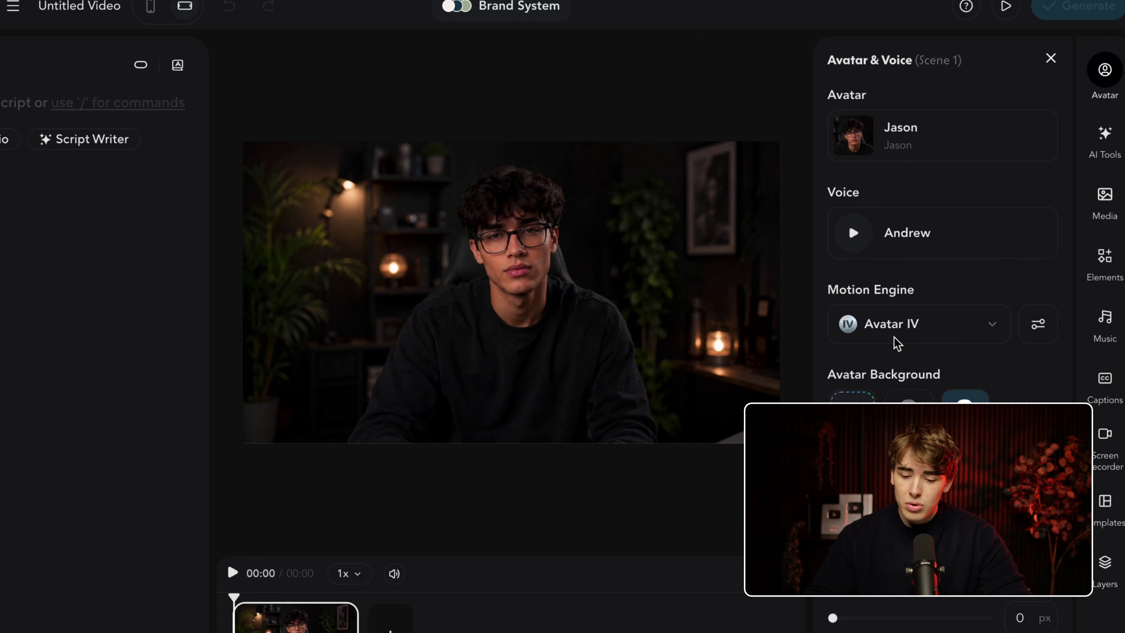
left_click(961, 316)
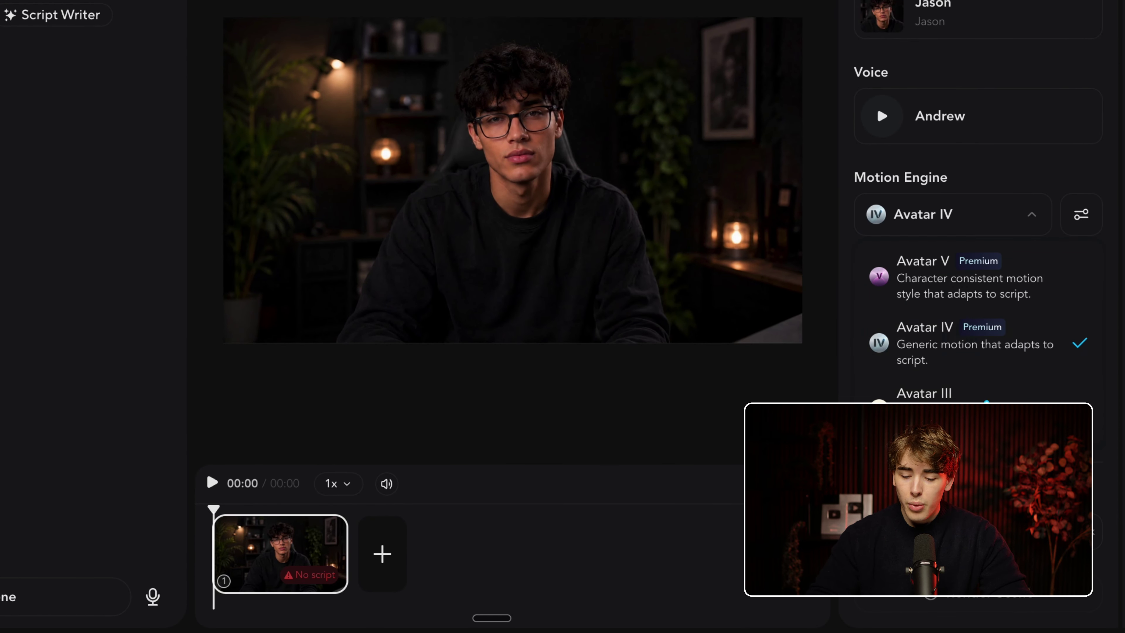
left_click(993, 395)
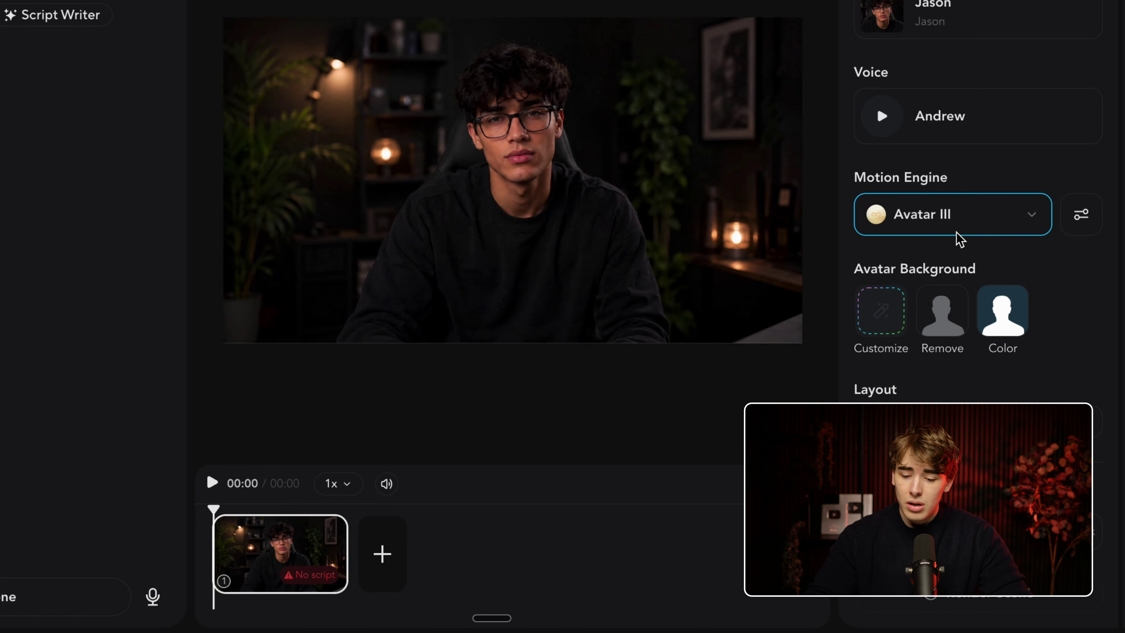
left_click(961, 219)
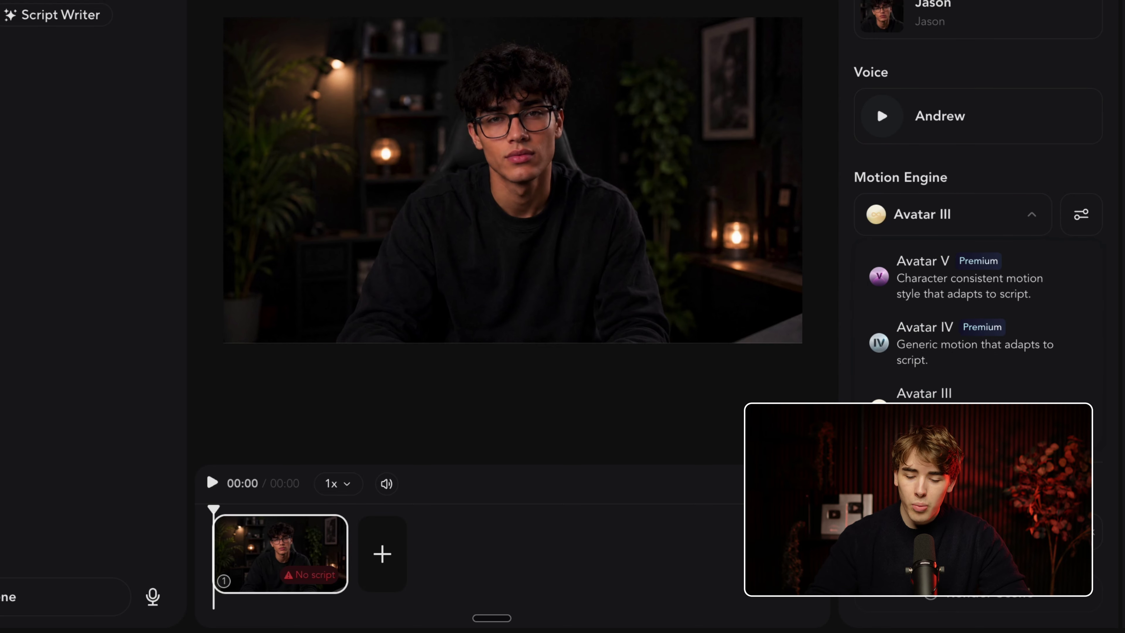
left_click(912, 397)
scroll(912, 399, "down", 2)
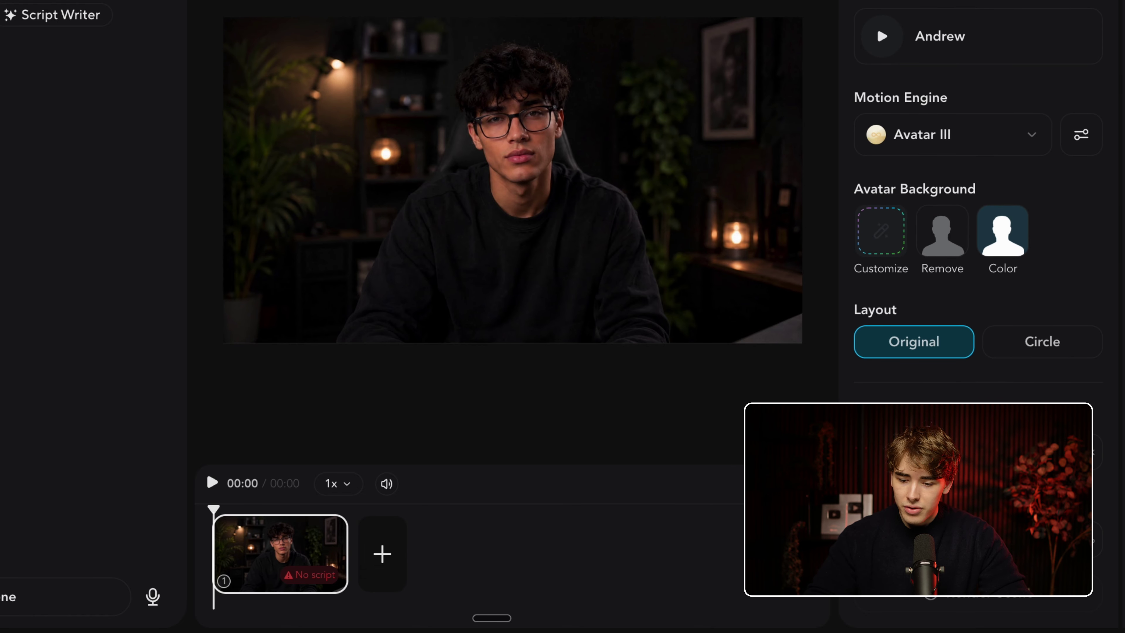
Try the portrait format for the video and enlarge and reposition the avatar within the frame.
left_click(265, 56)
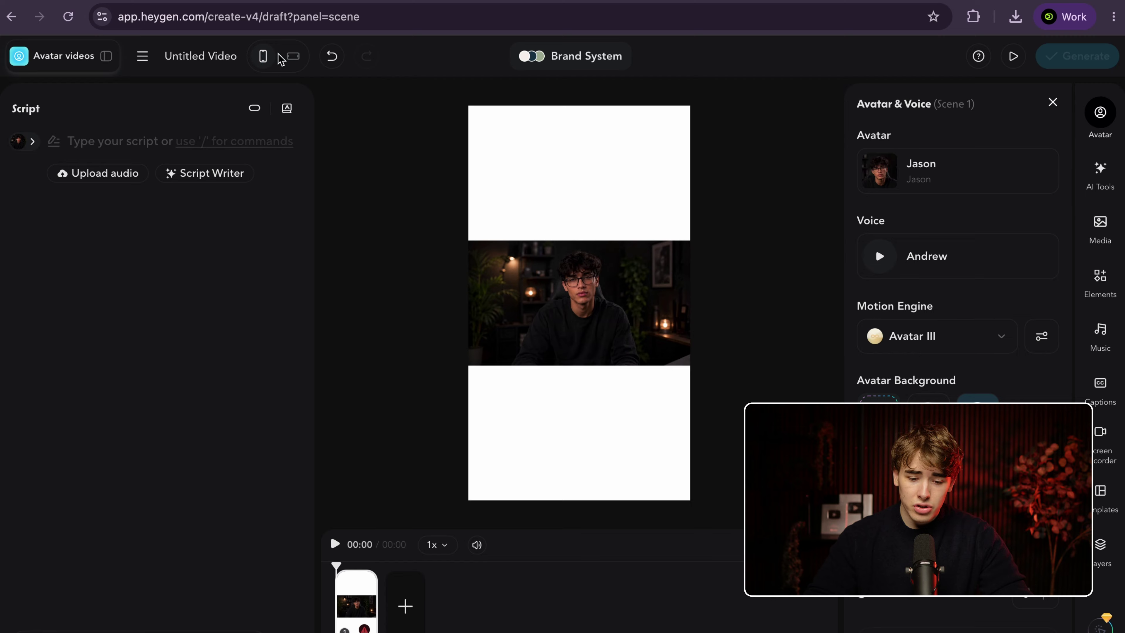
left_click(292, 57)
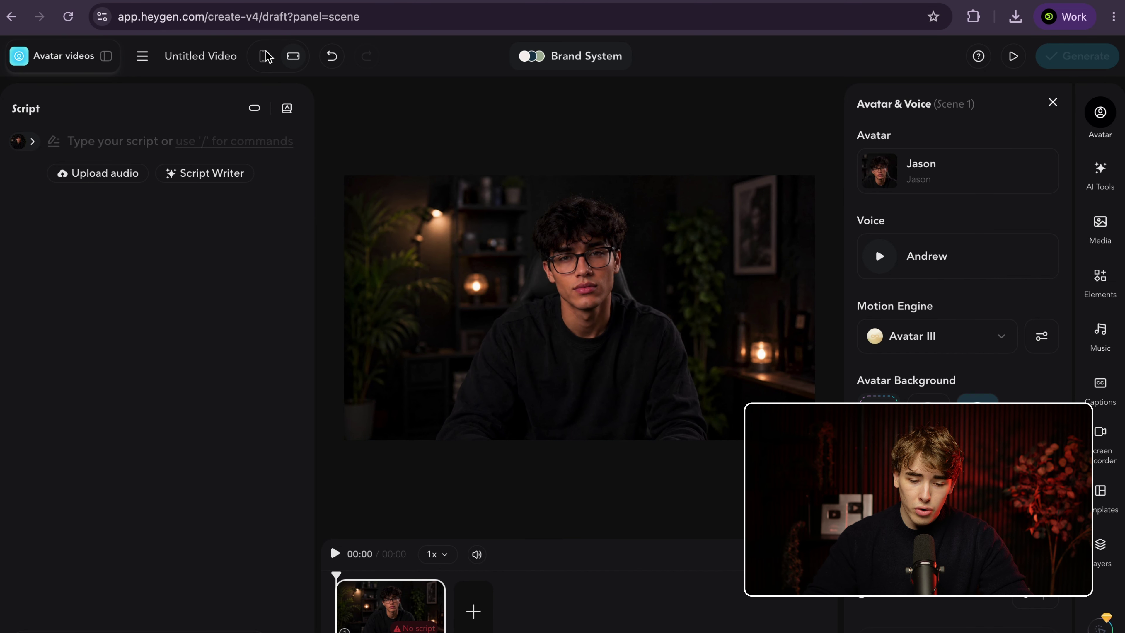
left_click(264, 56)
left_click(693, 239)
left_click_drag(693, 239, 944, 127)
left_click_drag(729, 240, 611, 327)
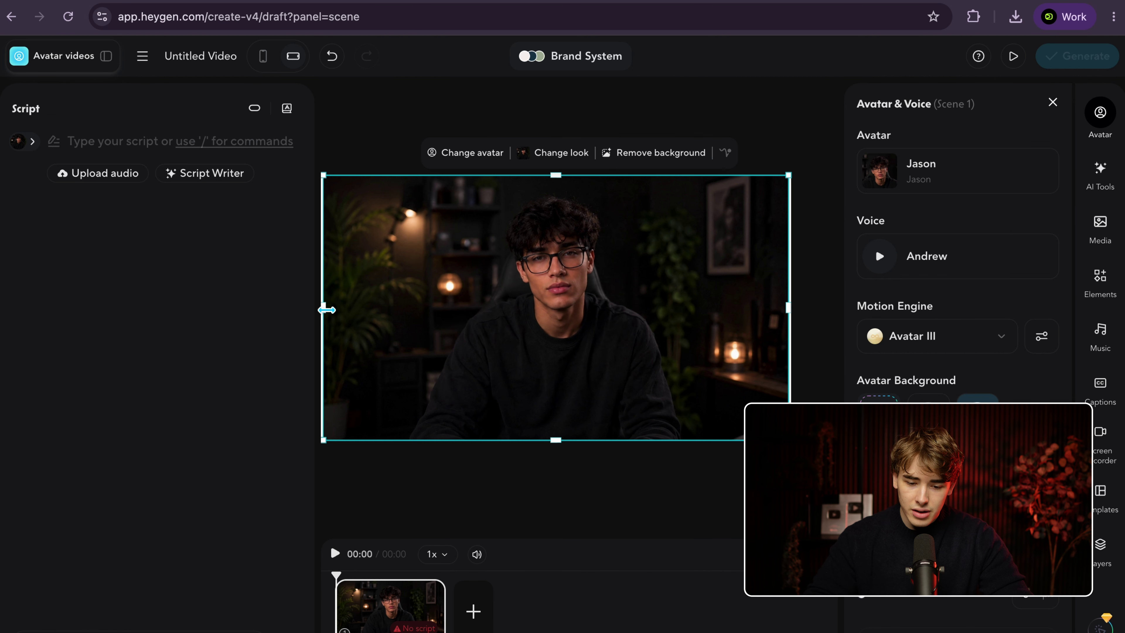
Realign the avatar so it fills the landscape frame, and deselect it.
left_click_drag(327, 310, 345, 306)
left_click_drag(529, 316, 545, 318)
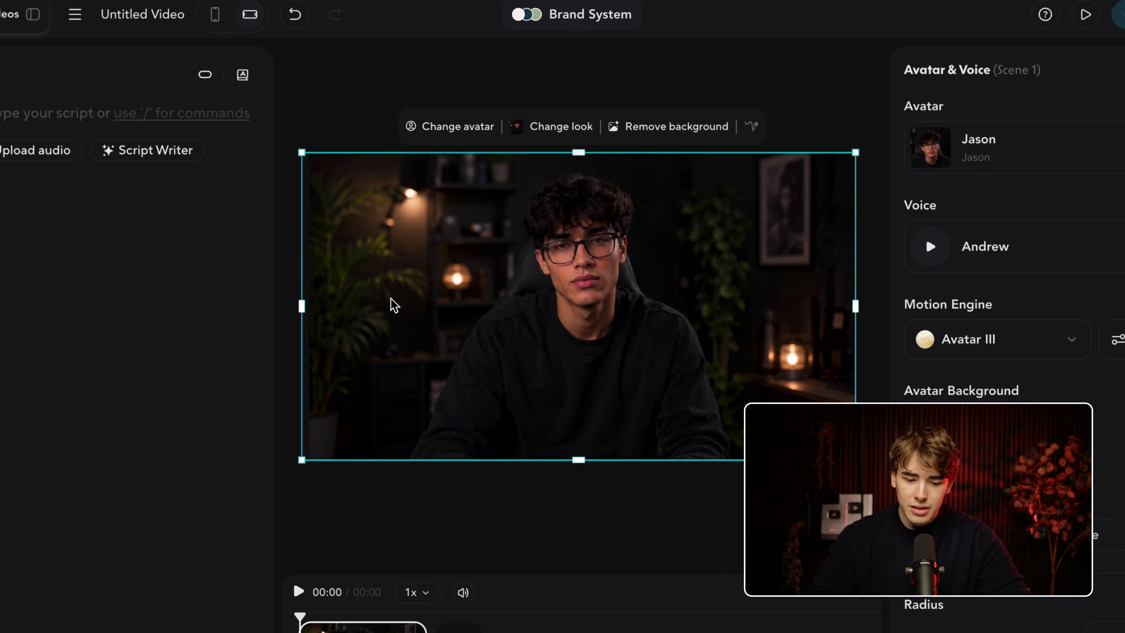
left_click(789, 129)
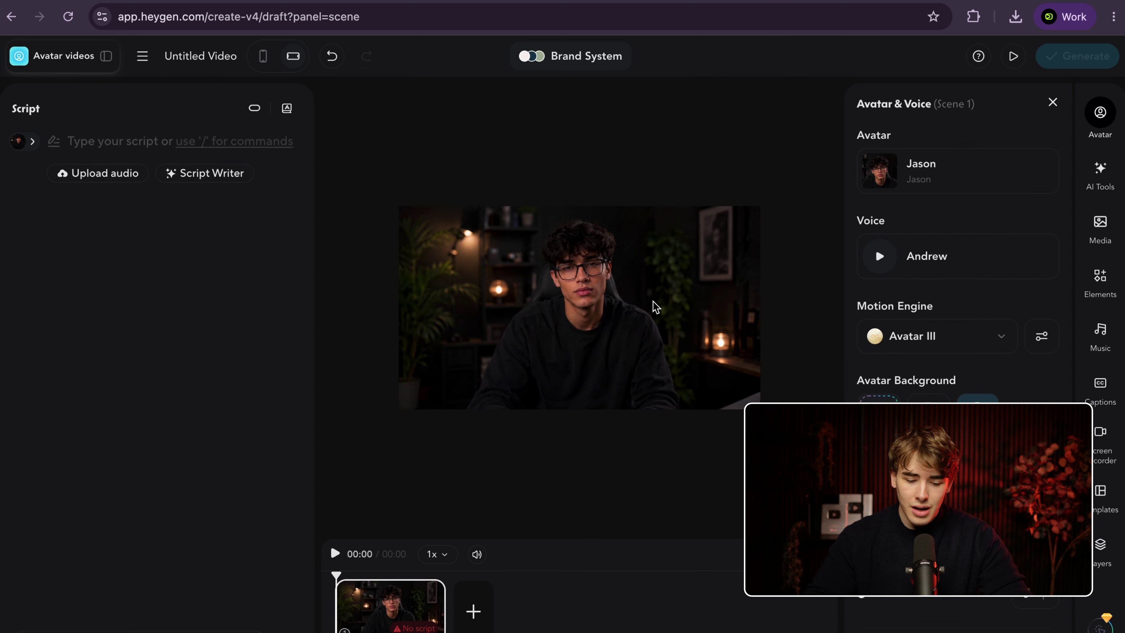
left_click(85, 145)
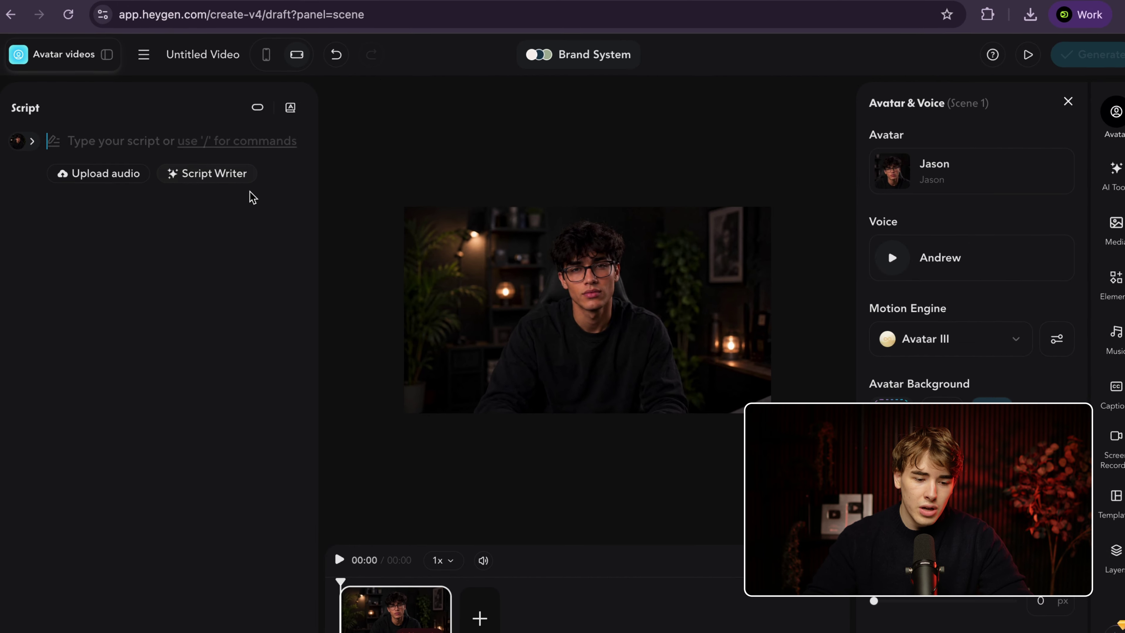
left_click(192, 177)
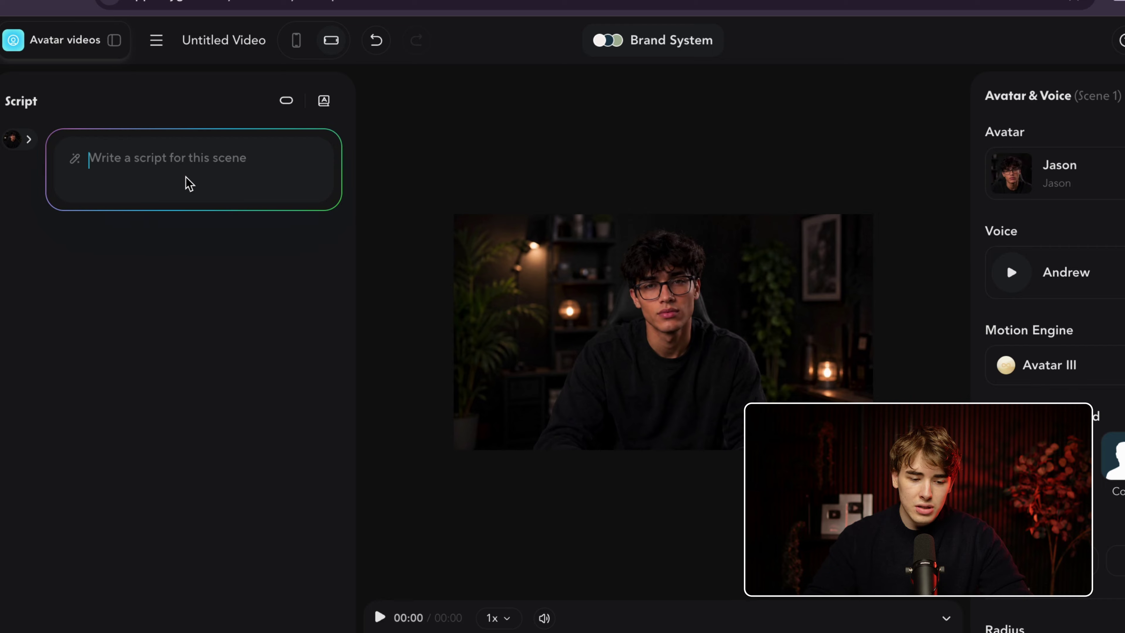
left_click(179, 327)
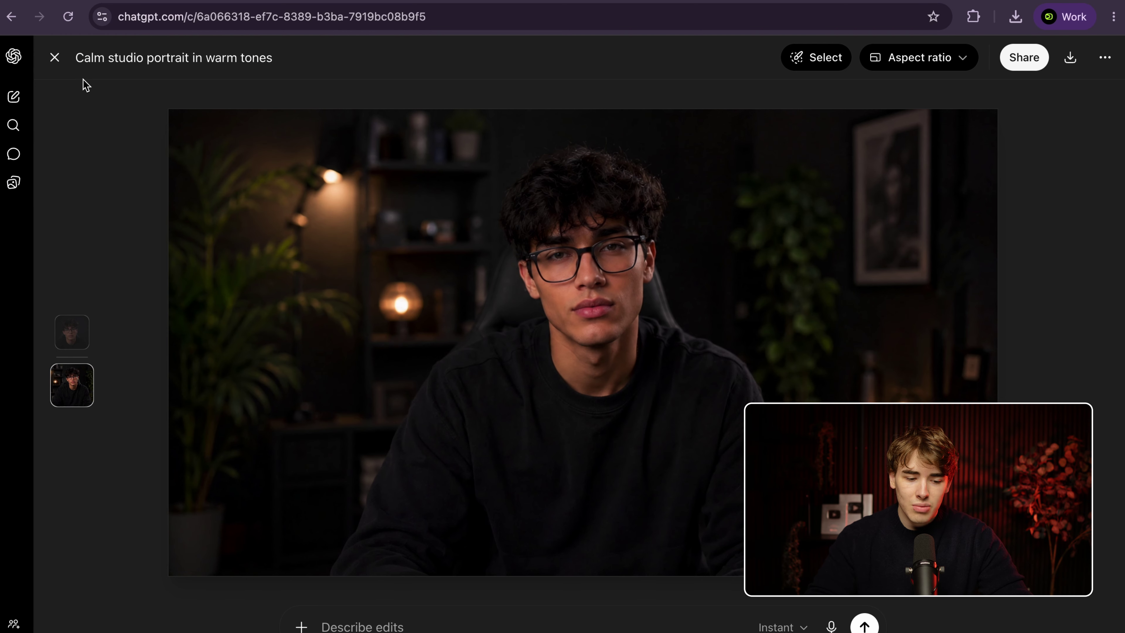
Switch to ChatGPT, close the open portrait image and start a new chat with an empty prompt.
left_click(65, 61)
left_click(14, 96)
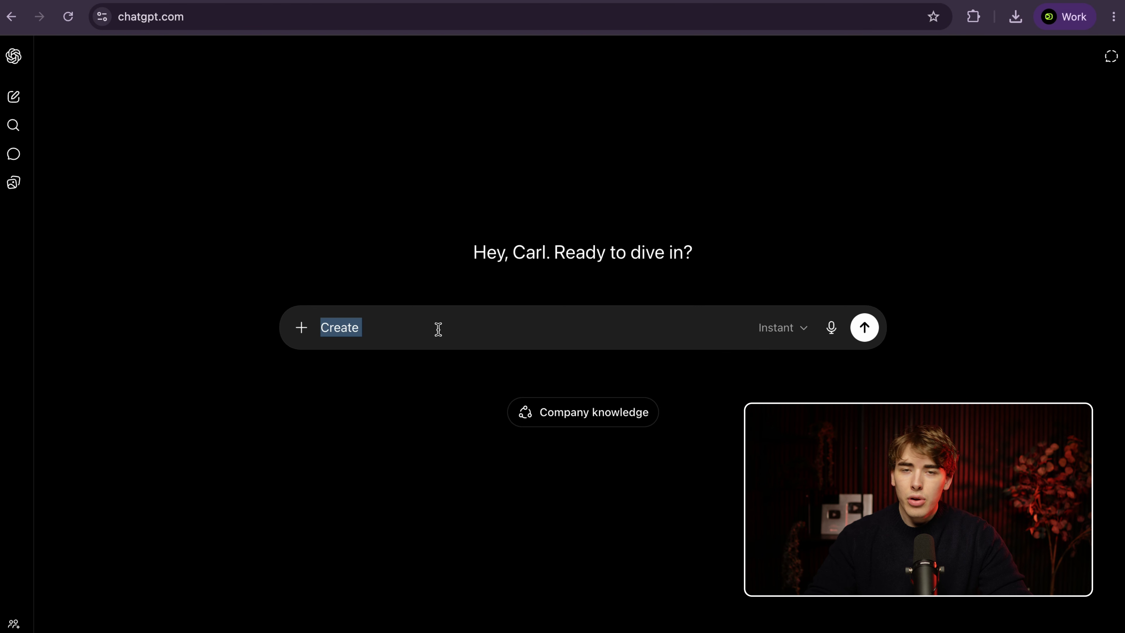
key("BackSpace")
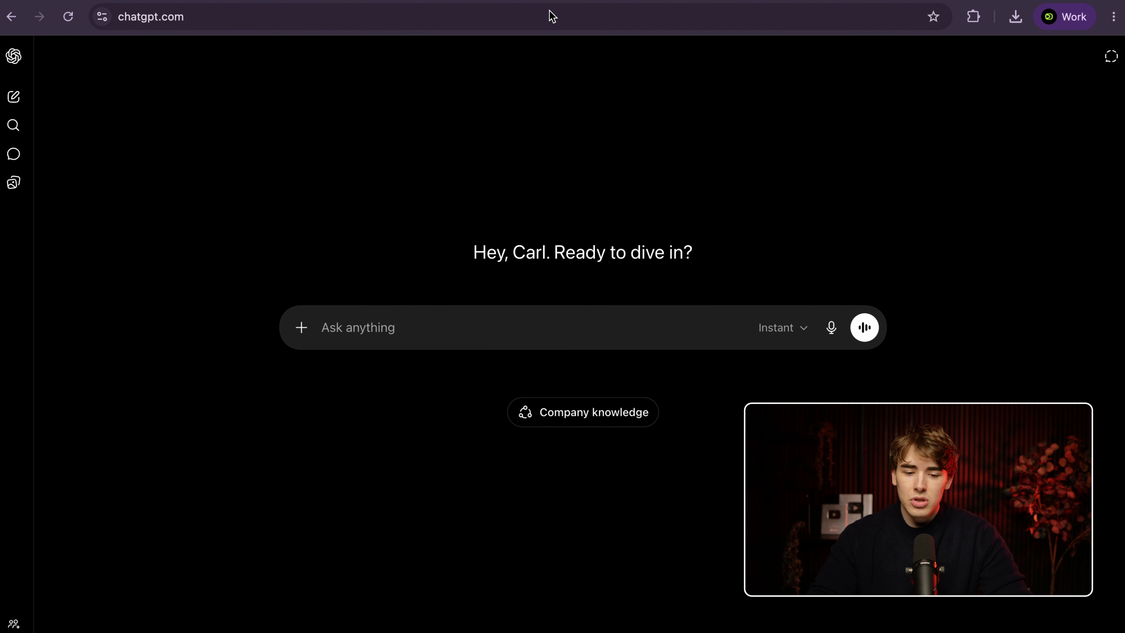